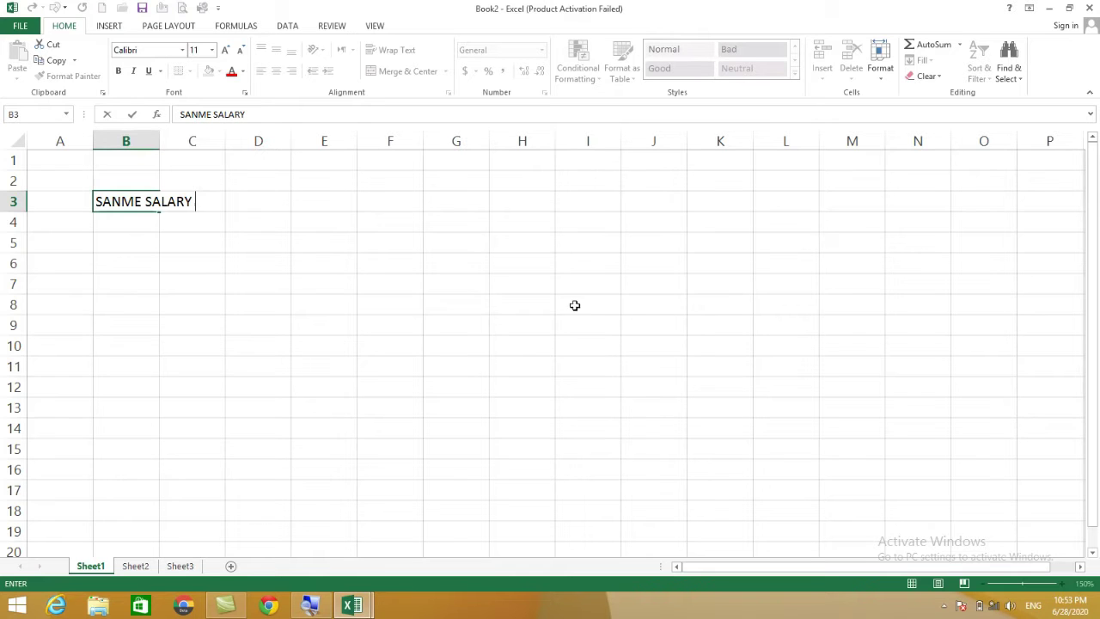
- Commit the 'SANME SALARY' entry in B3 of Book2 and create the new blank workbook Book3
{"action": "left_click", "coordinate": [473, 348]}
{"action": "key", "text": "ctrl+n"}
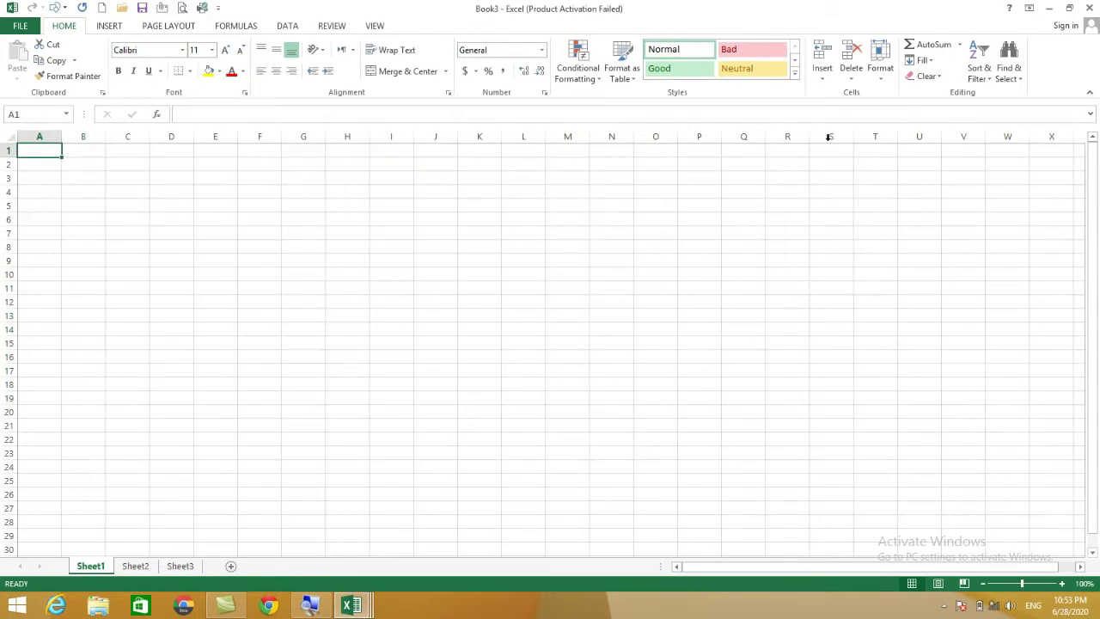
- Look over the Home Fill options without choosing one, then zoom the blank sheet to 180%
{"action": "left_click", "coordinate": [922, 60]}
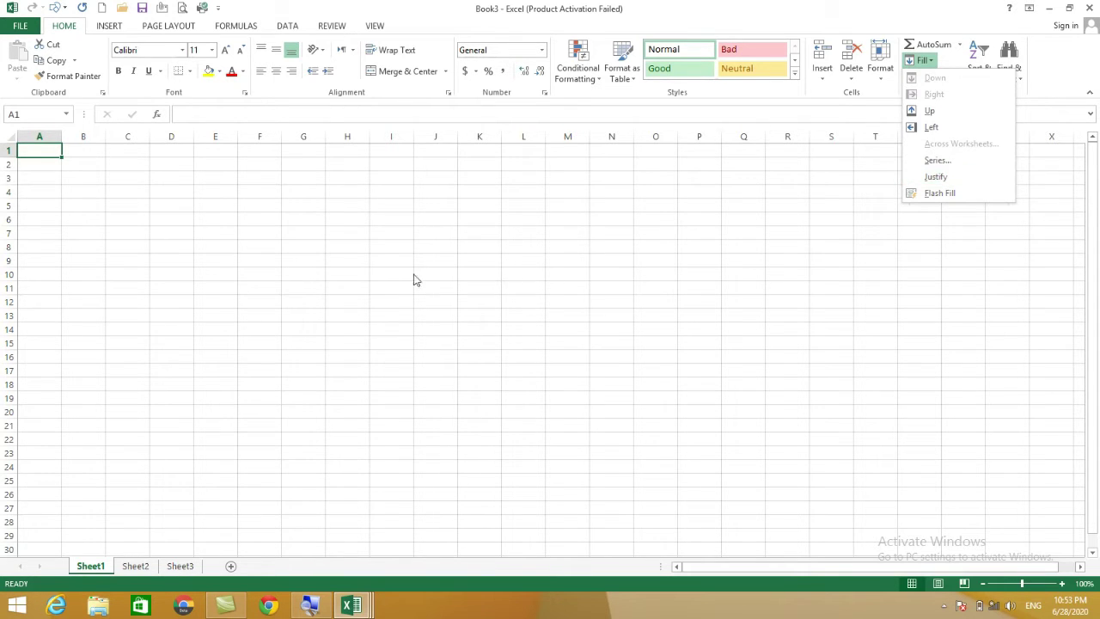
{"action": "left_click", "coordinate": [343, 279]}
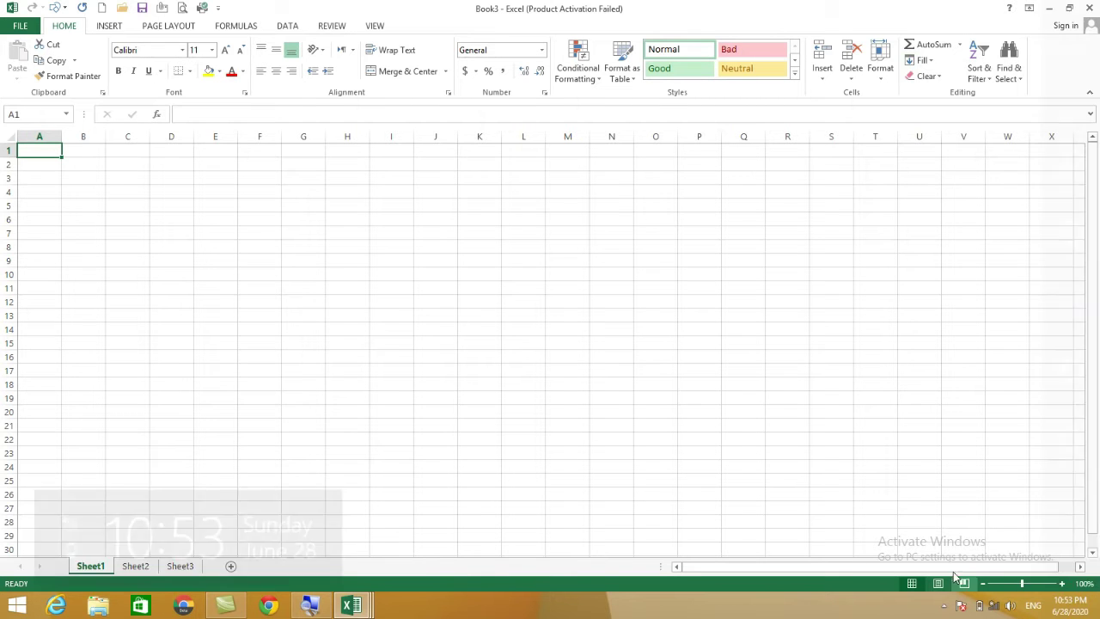
{"action": "left_click", "coordinate": [1062, 583]}
{"action": "left_click", "coordinate": [1062, 583]}
{"action": "left_click", "coordinate": [1062, 583]}
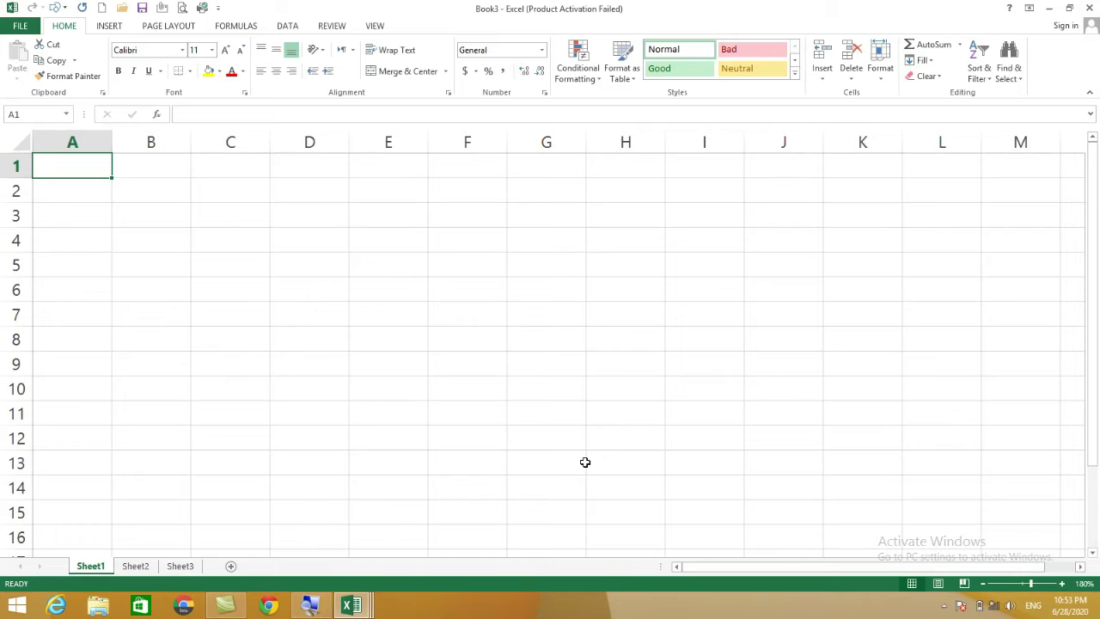
- Enter 'NAME F/NAME PHONE SALARY' as a single line of text in cell B3
{"action": "left_click", "coordinate": [148, 225]}
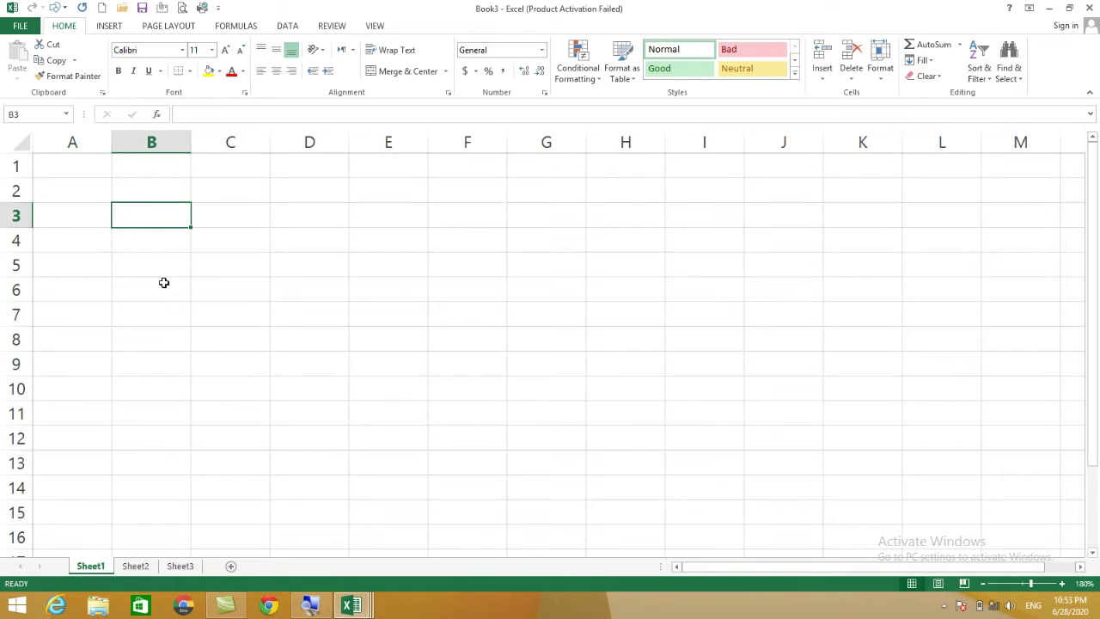
{"action": "type", "text": "NAME F/NAME P"}
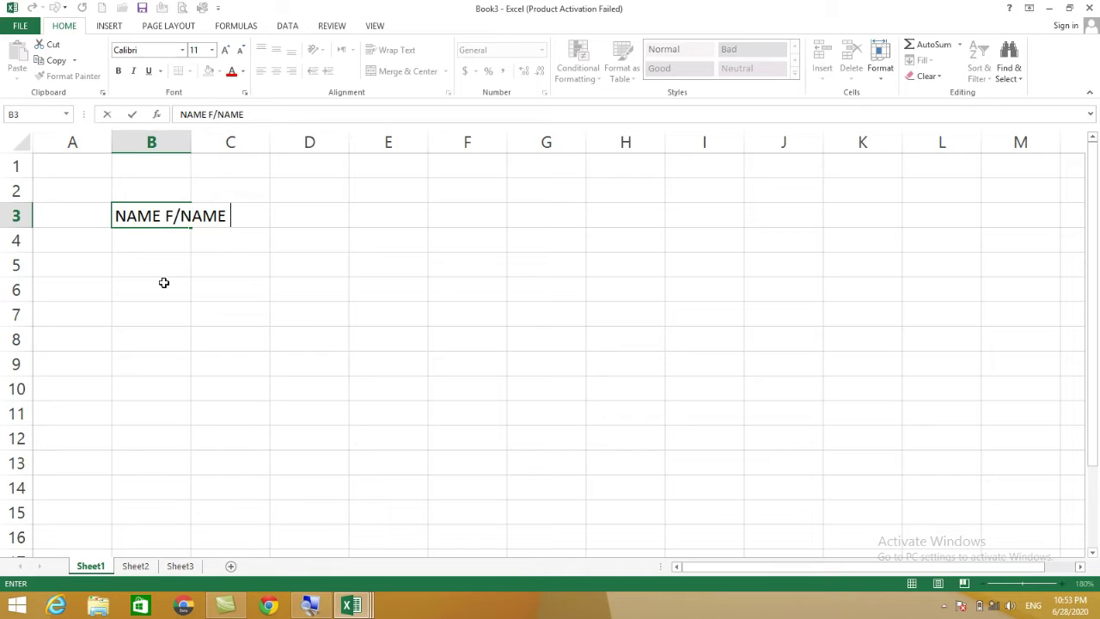
{"action": "type", "text": "HONE"}
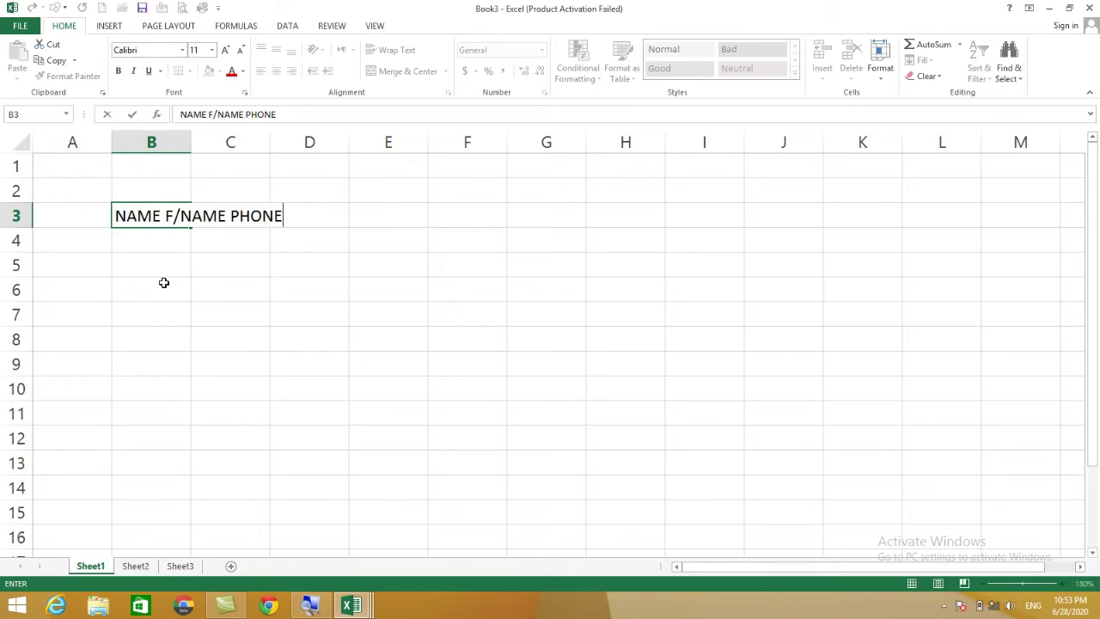
{"action": "type", "text": " SAL"}
{"action": "type", "text": "ARY"}
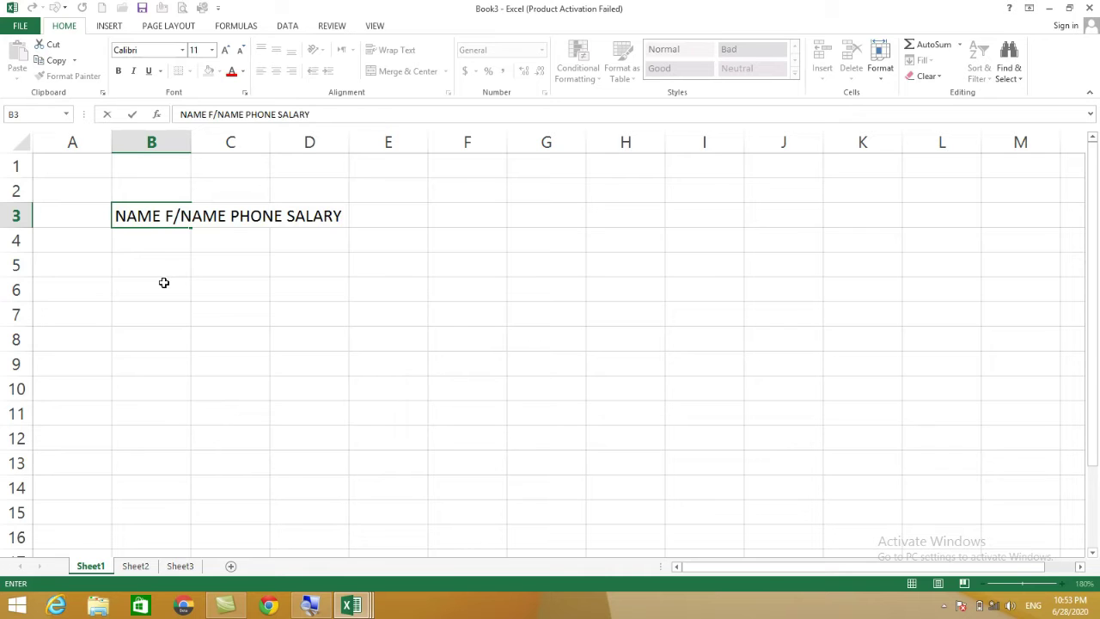
{"action": "left_click", "coordinate": [218, 339]}
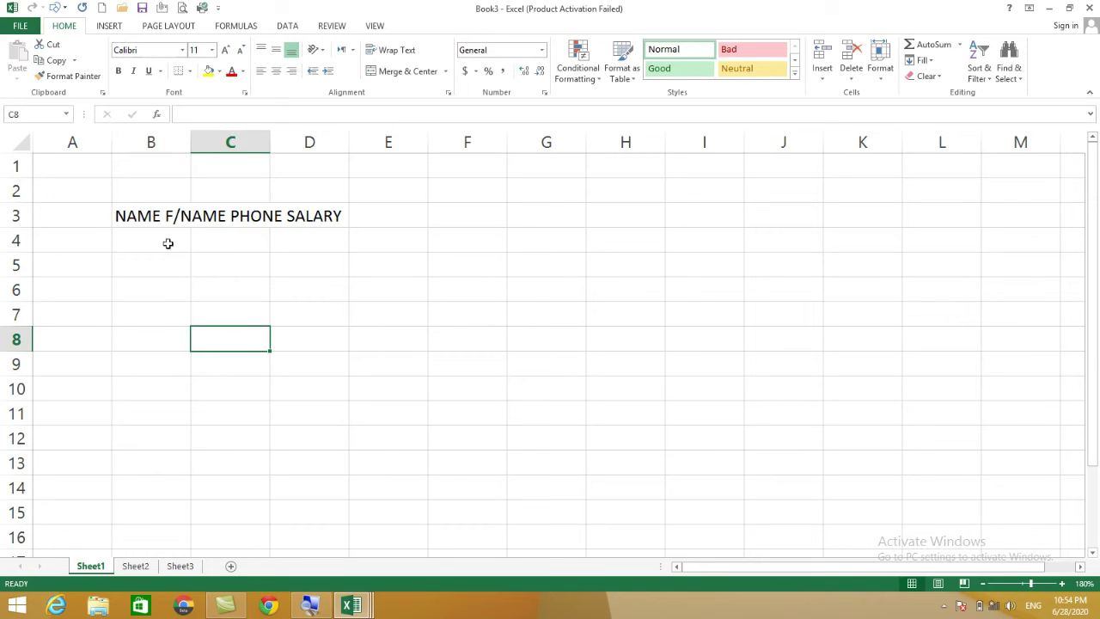
- Justify the B3 header line down column B, accepting that the text extends below
{"action": "left_click", "coordinate": [144, 213]}
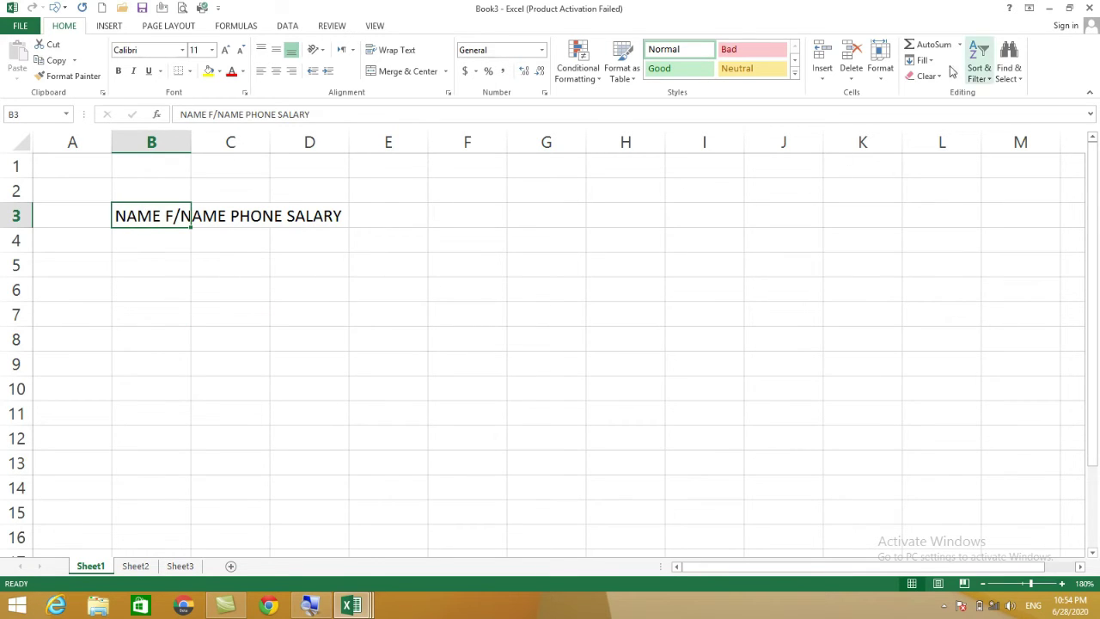
{"action": "left_click", "coordinate": [921, 60]}
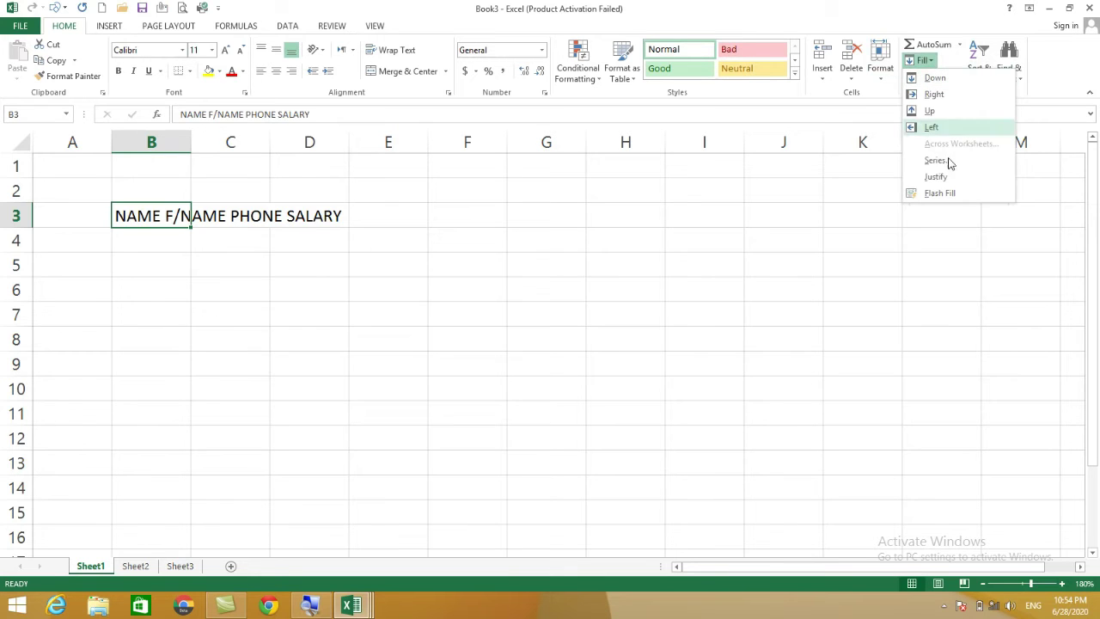
{"action": "left_click", "coordinate": [935, 177]}
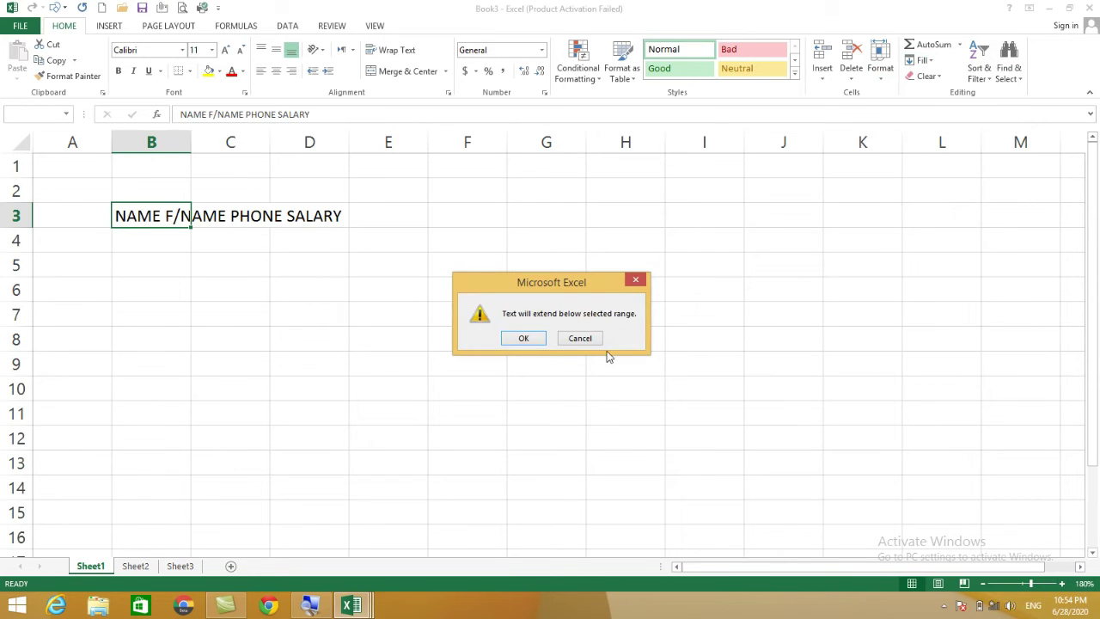
{"action": "left_click", "coordinate": [520, 337]}
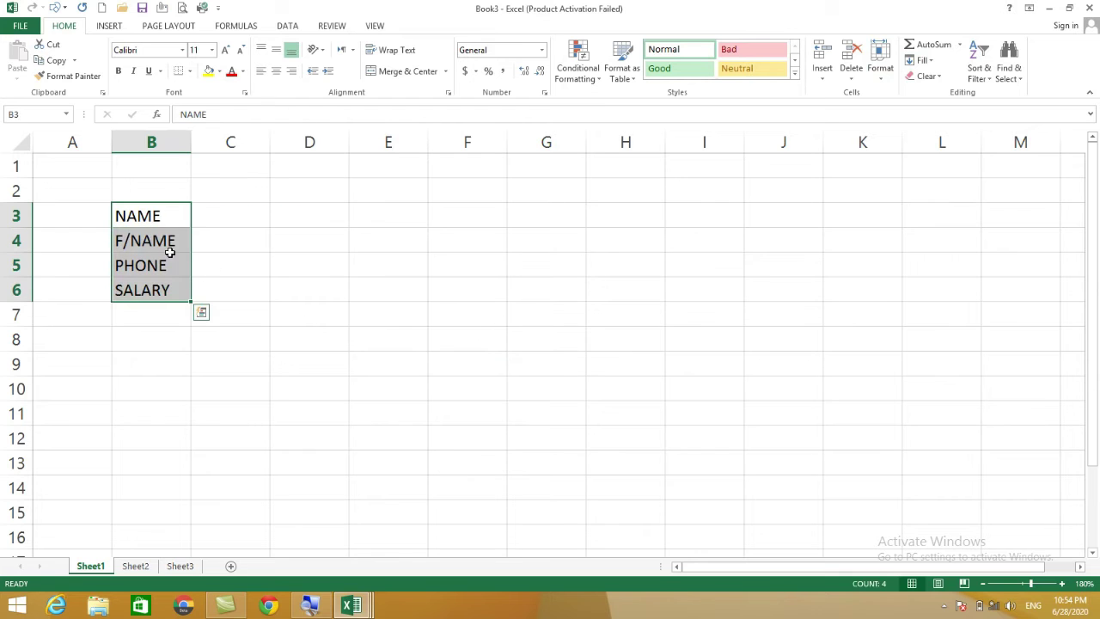
- Confirm B3:B6 hold NAME, F/NAME, PHONE and SALARY, then select B3:B6
{"action": "left_click", "coordinate": [251, 279]}
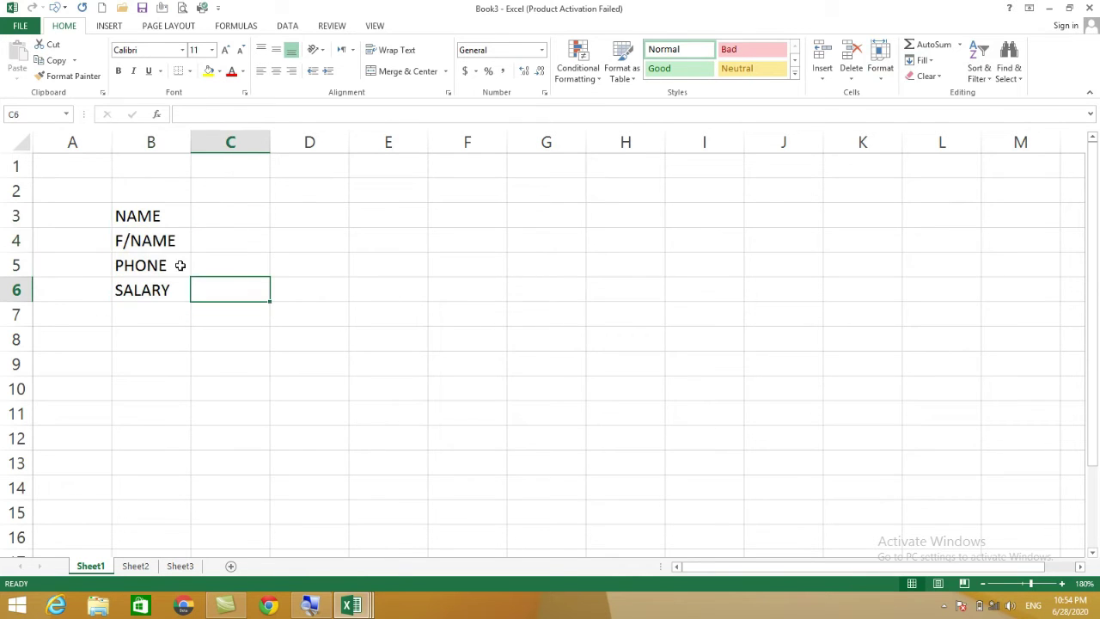
{"action": "left_click", "coordinate": [152, 216]}
{"action": "left_click", "coordinate": [166, 243]}
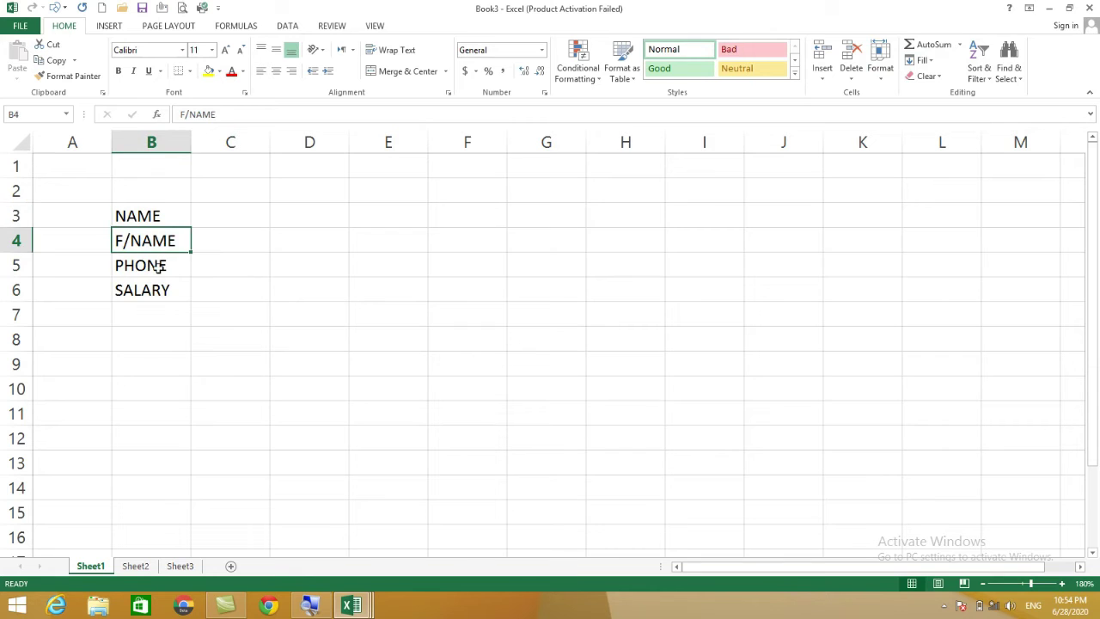
{"action": "left_click", "coordinate": [159, 266]}
{"action": "left_click", "coordinate": [149, 289]}
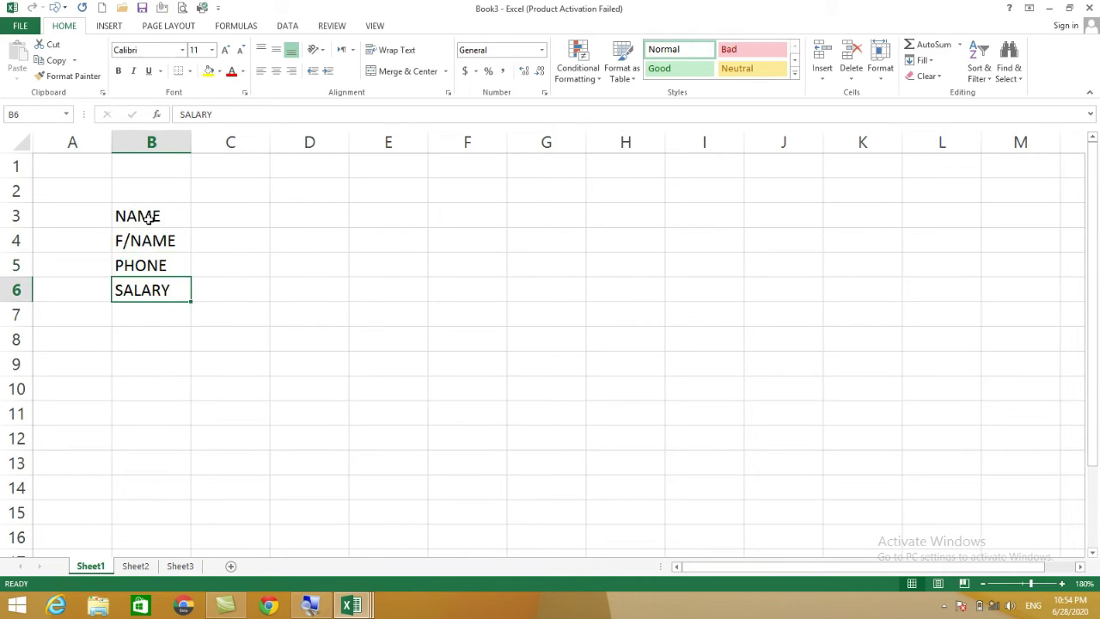
{"action": "left_click_drag", "start_coordinate": [148, 216], "coordinate": [164, 289]}
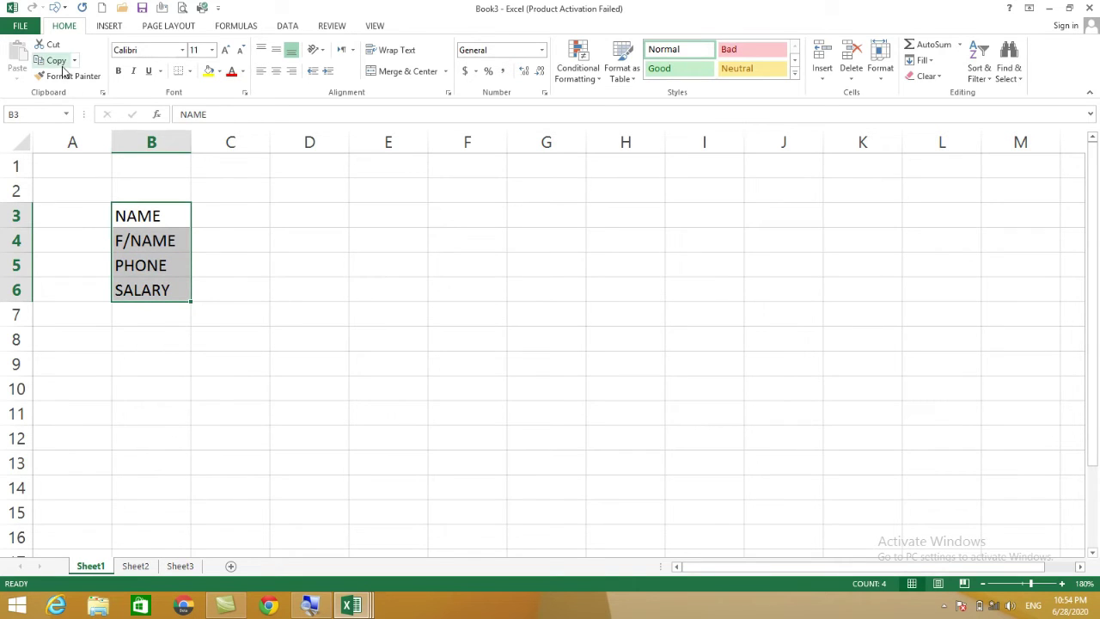
- Paste the copied headers transposed across row 5, starting at F5
{"action": "left_click", "coordinate": [490, 273]}
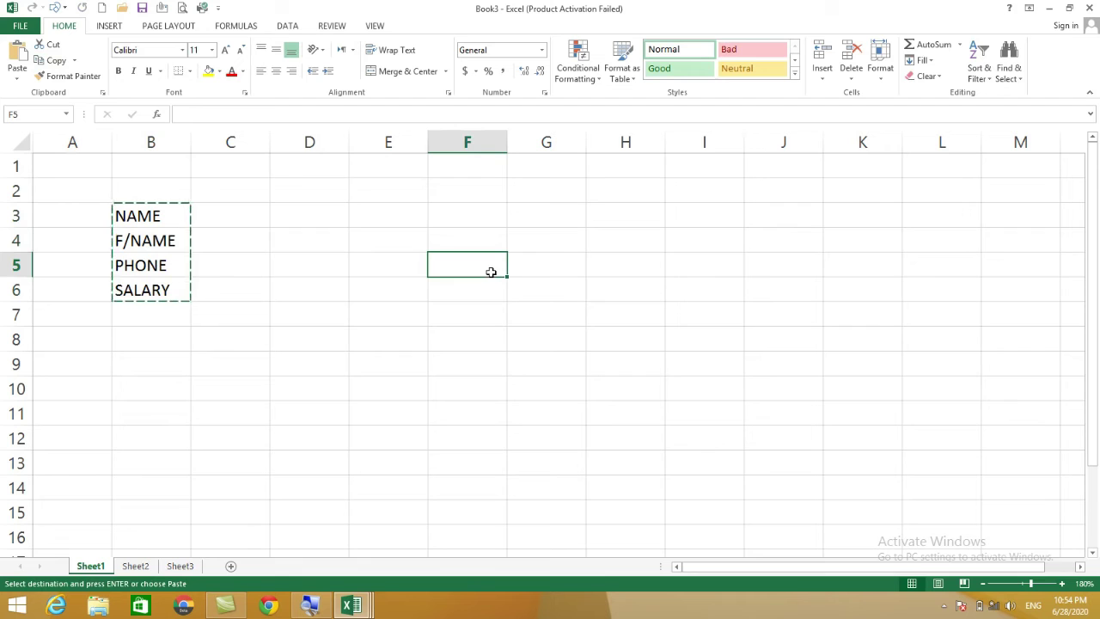
{"action": "left_click", "coordinate": [17, 78]}
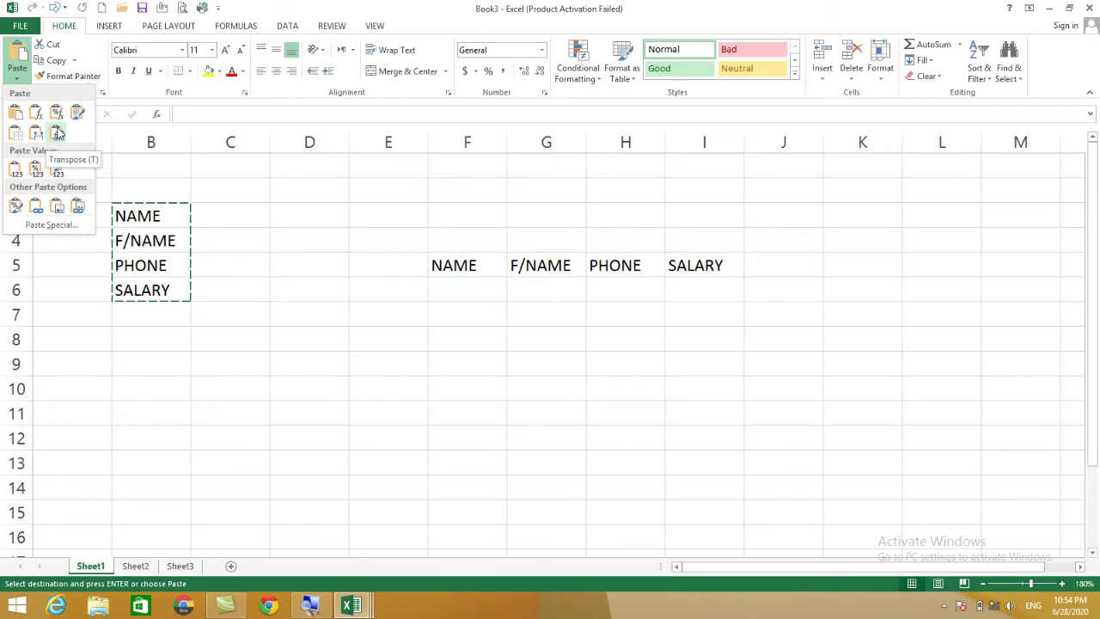
{"action": "left_click", "coordinate": [58, 131]}
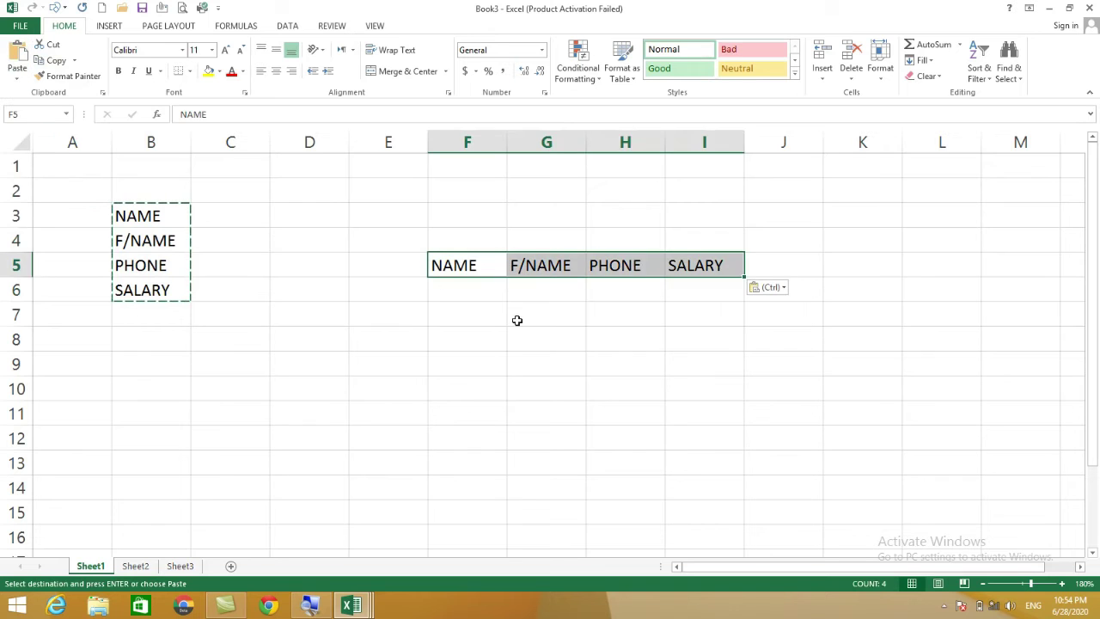
{"action": "left_click", "coordinate": [562, 361]}
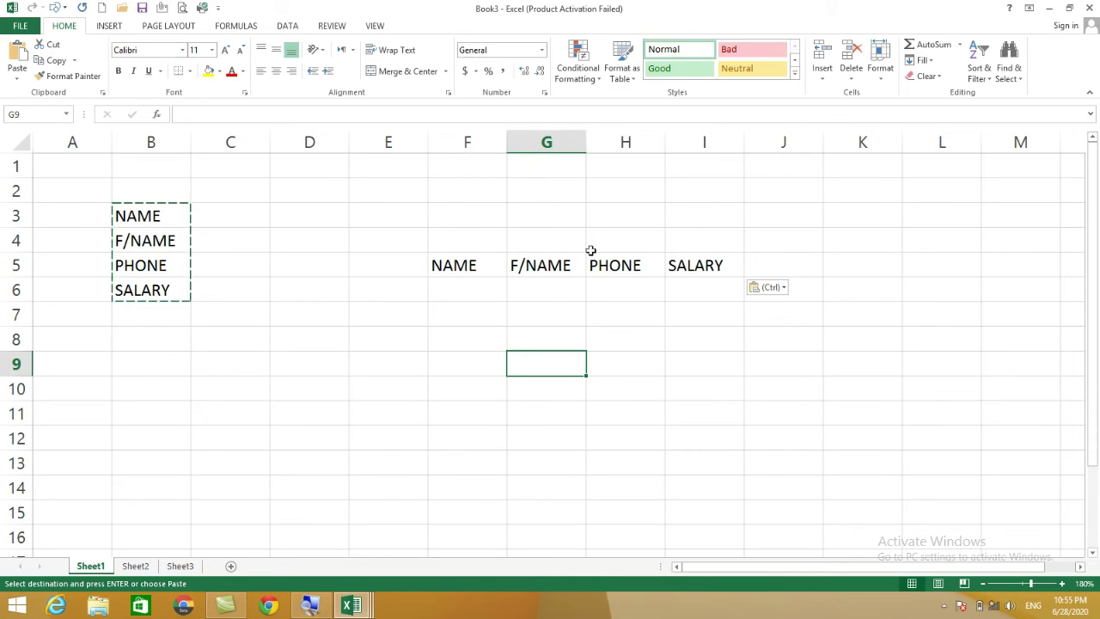
- Browse the Home Fill options twice without applying any of them
{"action": "left_click", "coordinate": [924, 61]}
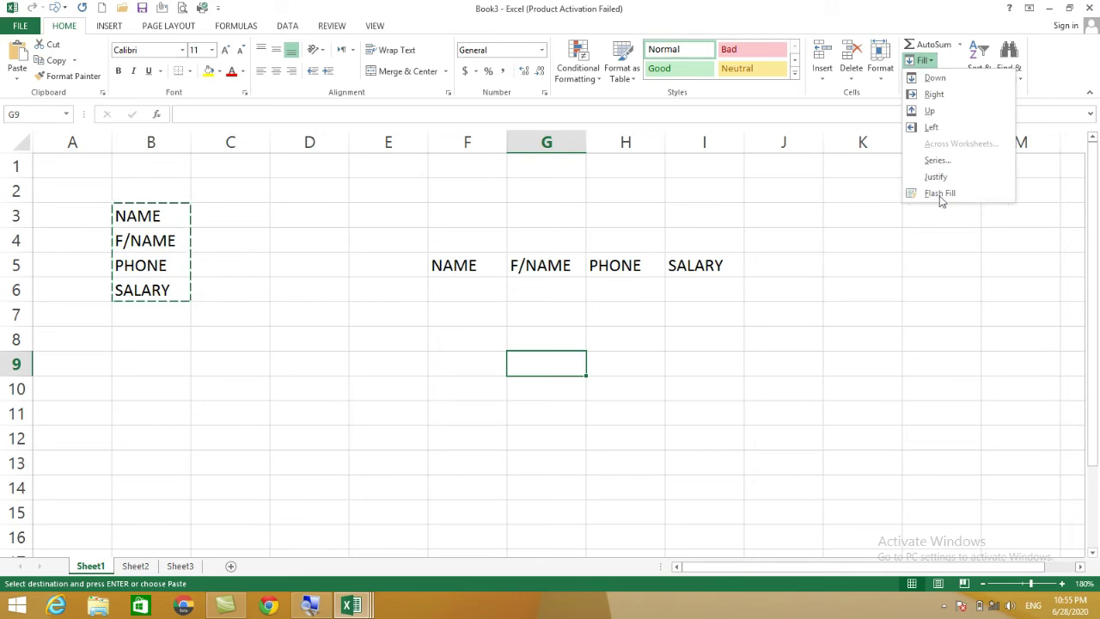
{"action": "left_click", "coordinate": [750, 345]}
{"action": "left_click", "coordinate": [678, 359]}
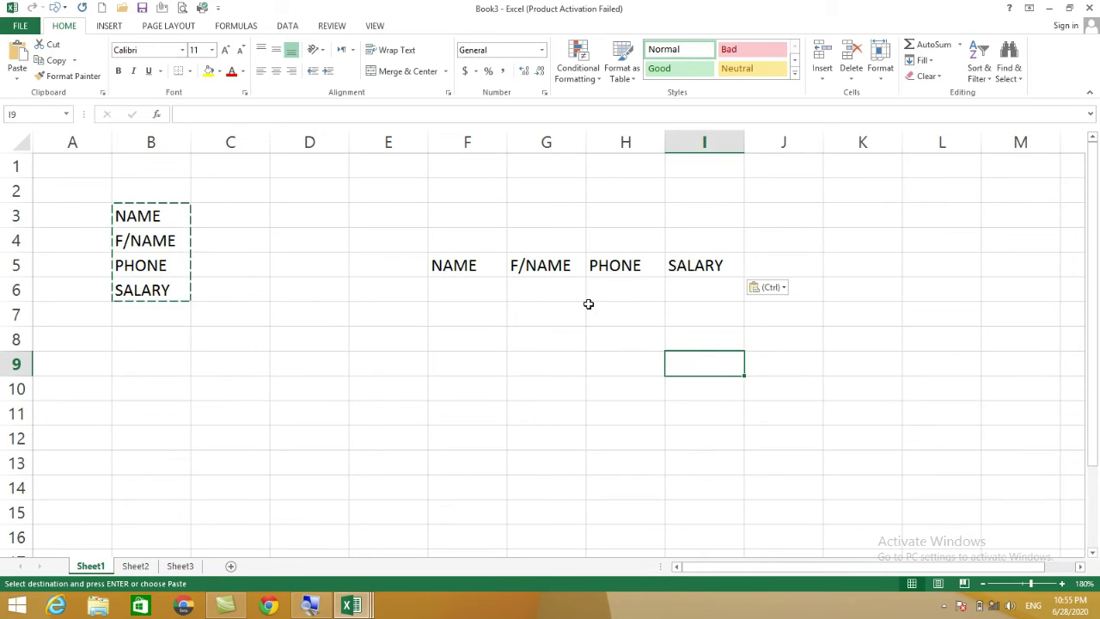
{"action": "left_click", "coordinate": [922, 60]}
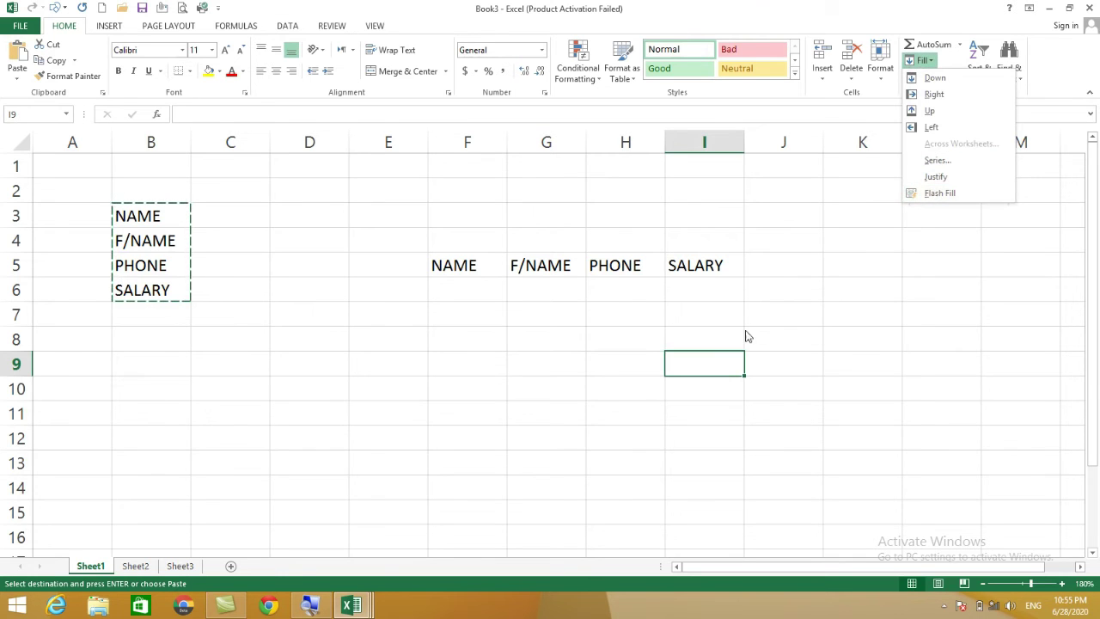
{"action": "left_click", "coordinate": [601, 395]}
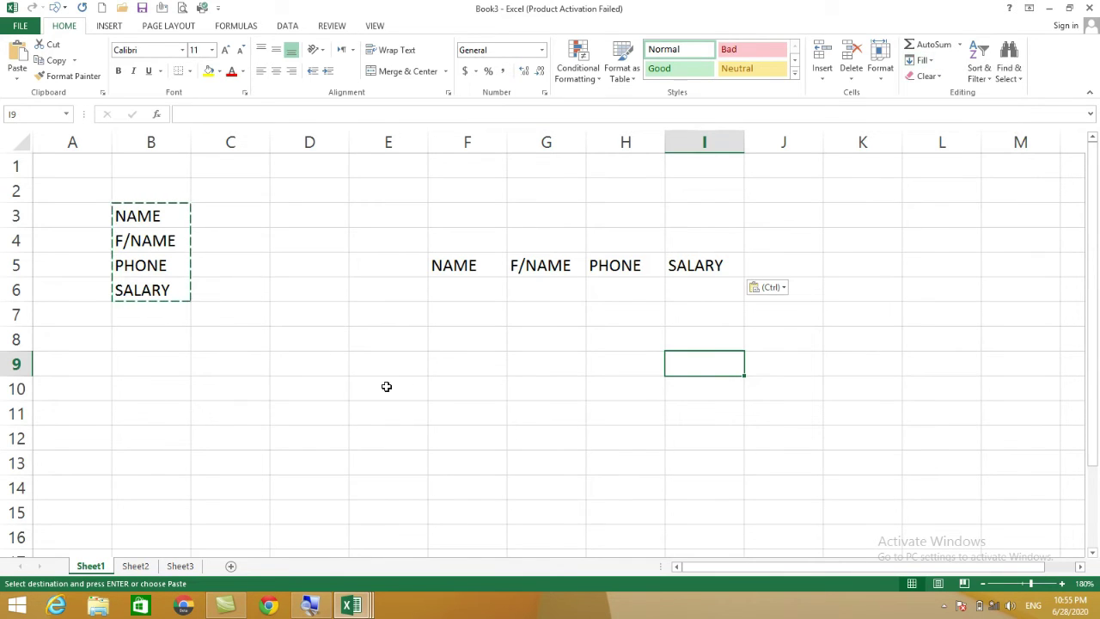
- Cancel the pending copy of B3:B6, move to C9, and go to the File Info page
{"action": "left_click_drag", "start_coordinate": [150, 215], "coordinate": [178, 291]}
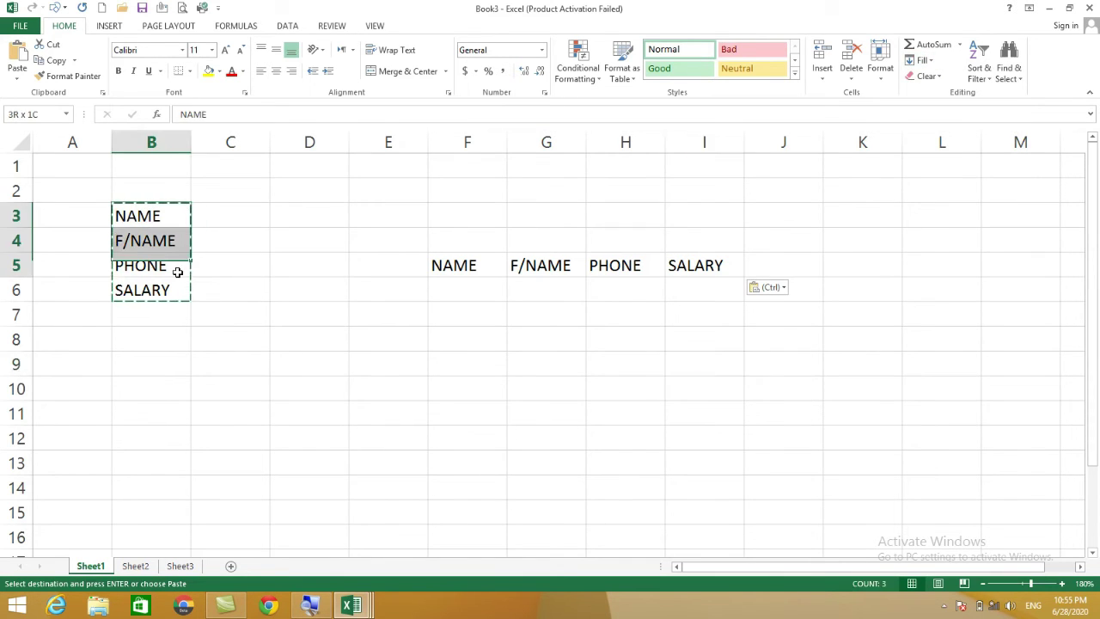
{"action": "key", "text": "Escape"}
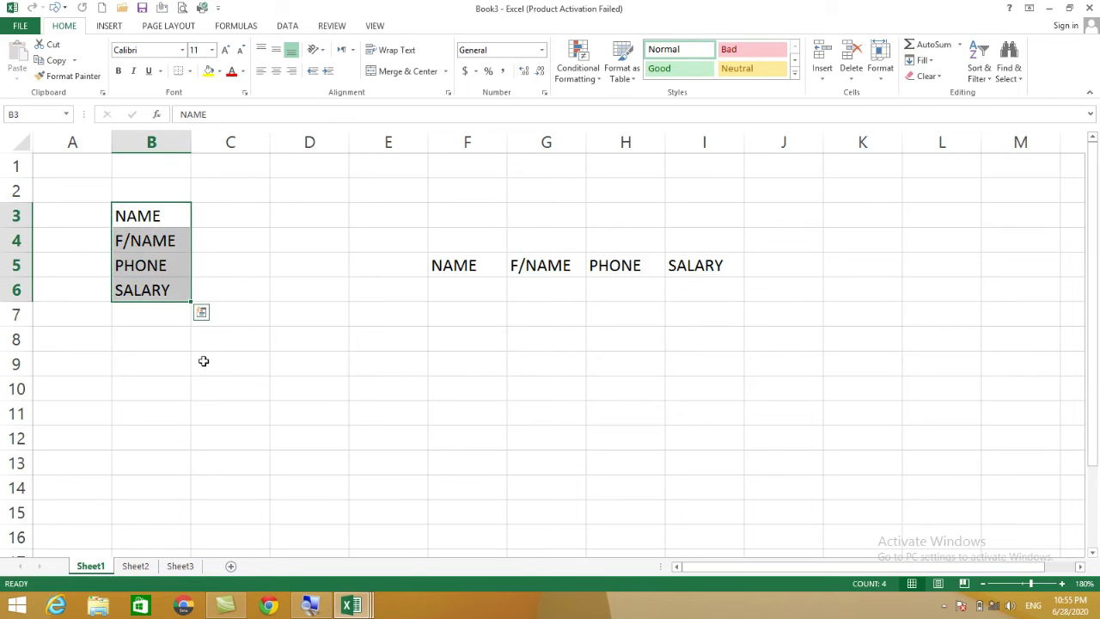
{"action": "left_click", "coordinate": [232, 368]}
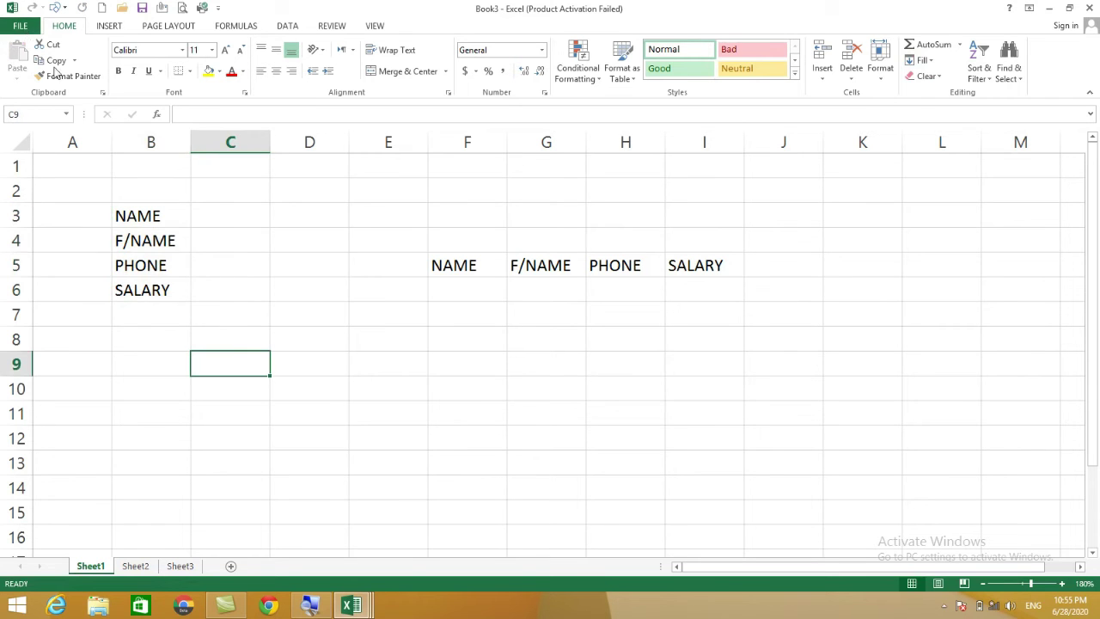
{"action": "left_click", "coordinate": [25, 29]}
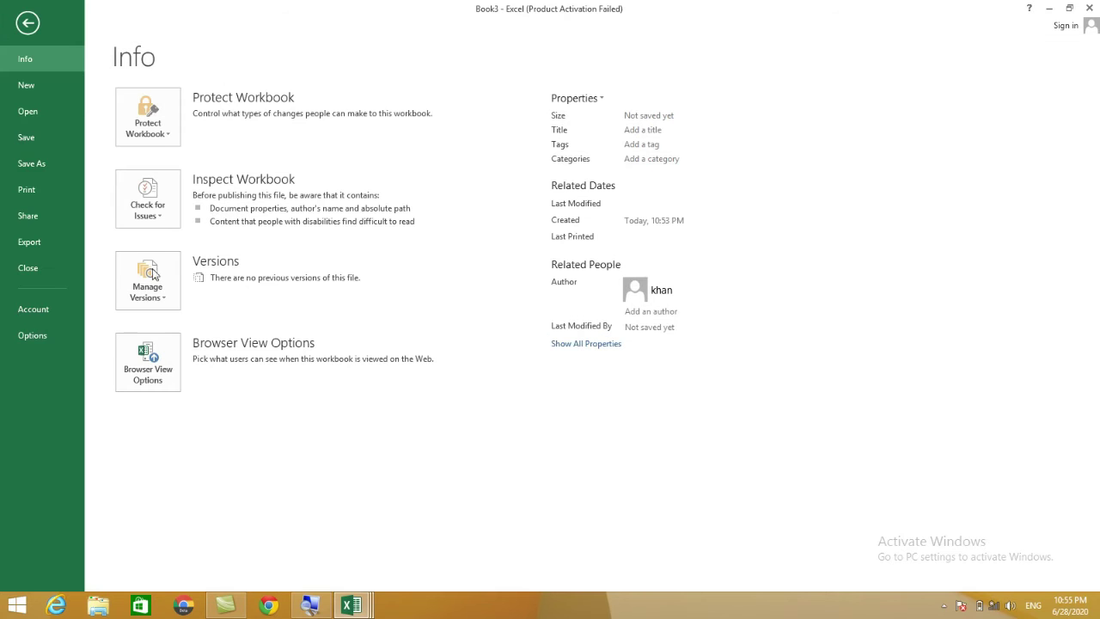
- Open the recent workbook 'ioc data' and zoom in on its table
{"action": "left_click", "coordinate": [39, 108]}
{"action": "left_click", "coordinate": [372, 128]}
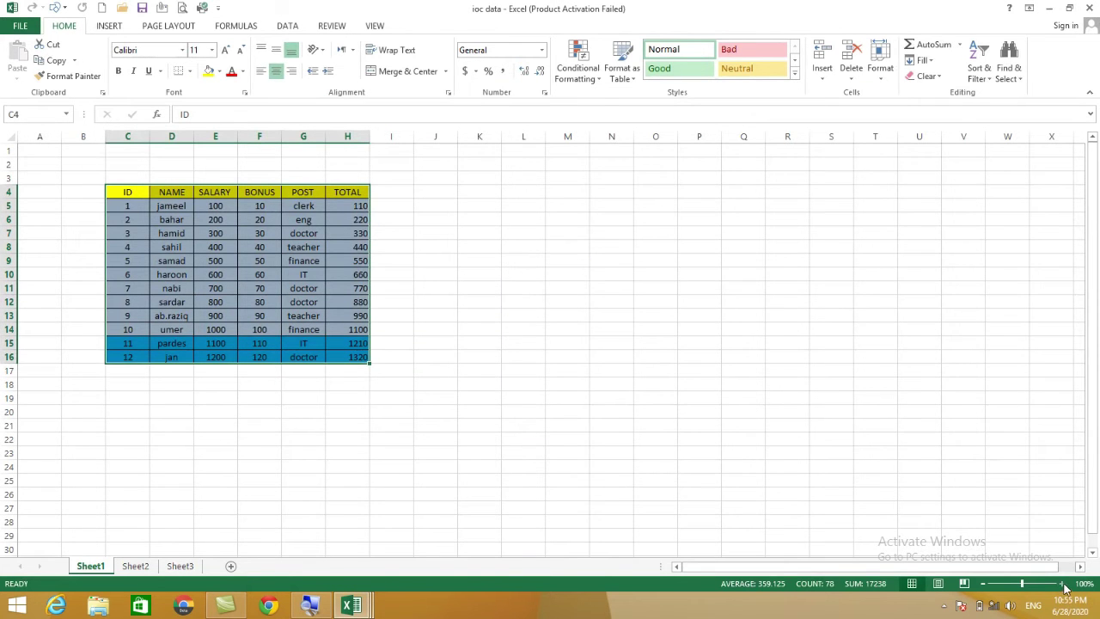
{"action": "left_click", "coordinate": [1062, 584]}
{"action": "left_click", "coordinate": [1061, 583]}
{"action": "left_click", "coordinate": [1061, 584]}
{"action": "left_click", "coordinate": [1062, 583]}
{"action": "left_click", "coordinate": [1062, 583]}
{"action": "left_click", "coordinate": [1061, 583]}
{"action": "left_click", "coordinate": [1066, 584]}
- Inspect the BONUS column and the first TOTAL formula, ending on cell I4 beside TOTAL
{"action": "left_click", "coordinate": [752, 453]}
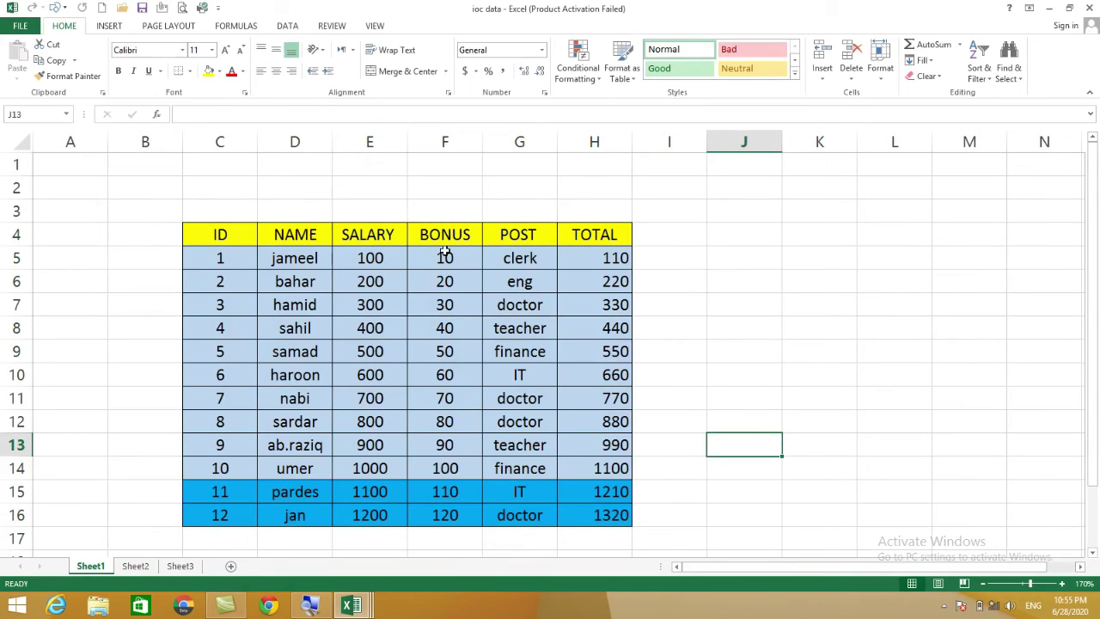
{"action": "left_click_drag", "start_coordinate": [436, 244], "coordinate": [465, 429]}
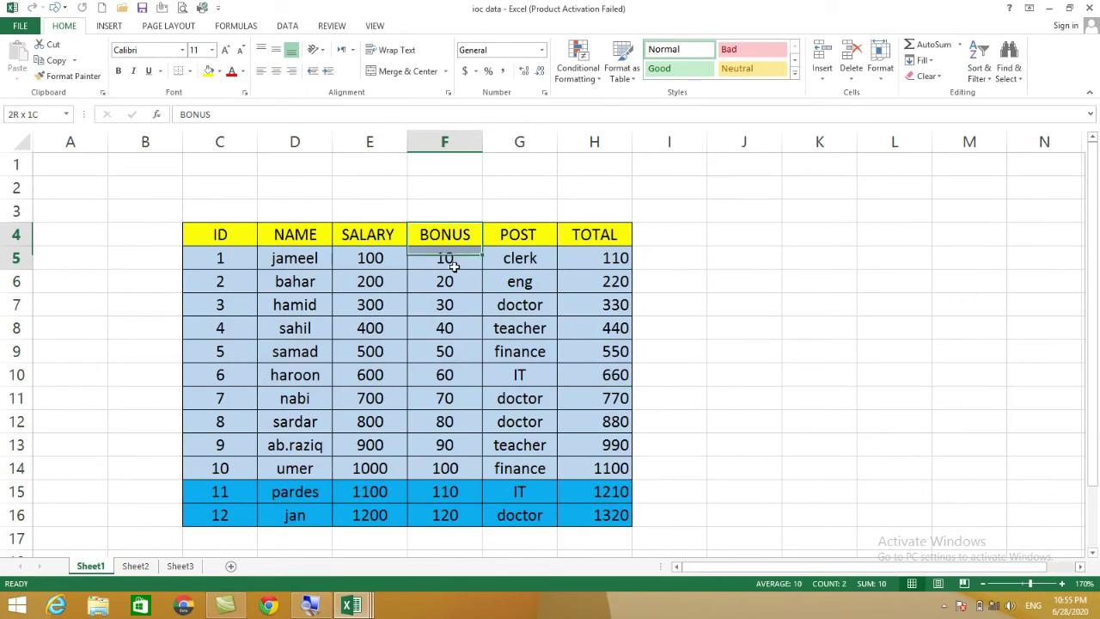
{"action": "left_click", "coordinate": [761, 333]}
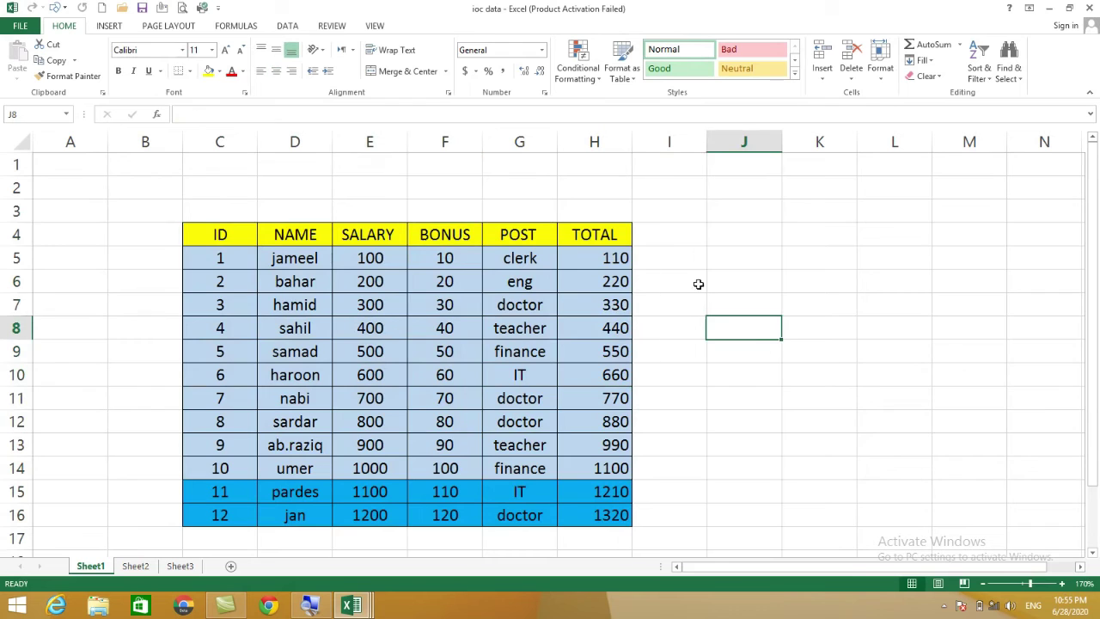
{"action": "left_click", "coordinate": [670, 237]}
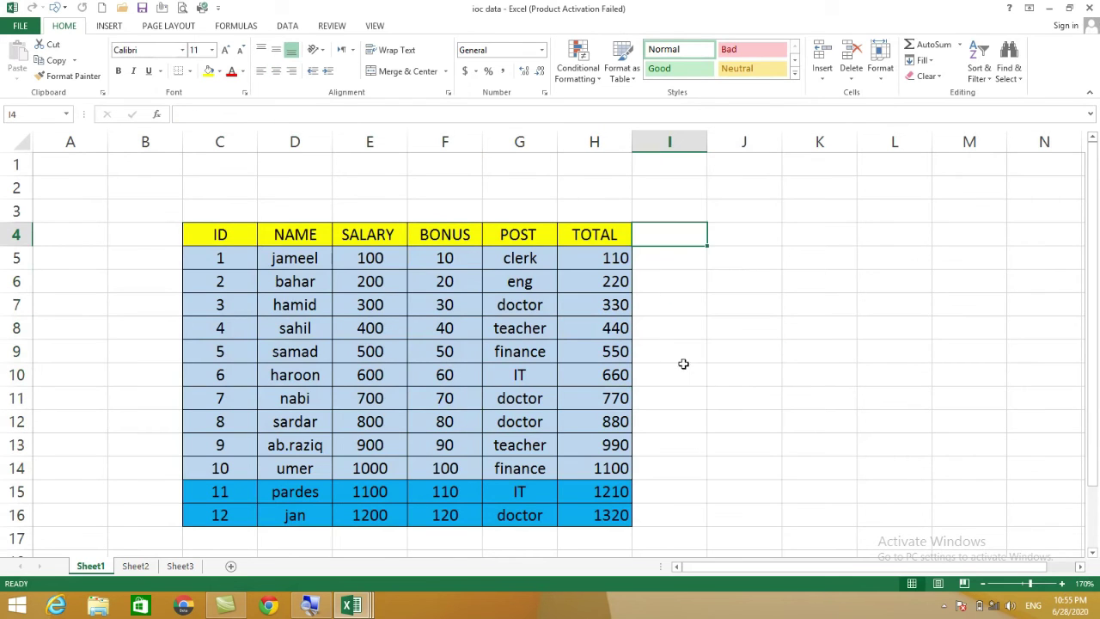
{"action": "left_click", "coordinate": [611, 261]}
{"action": "left_click", "coordinate": [658, 260]}
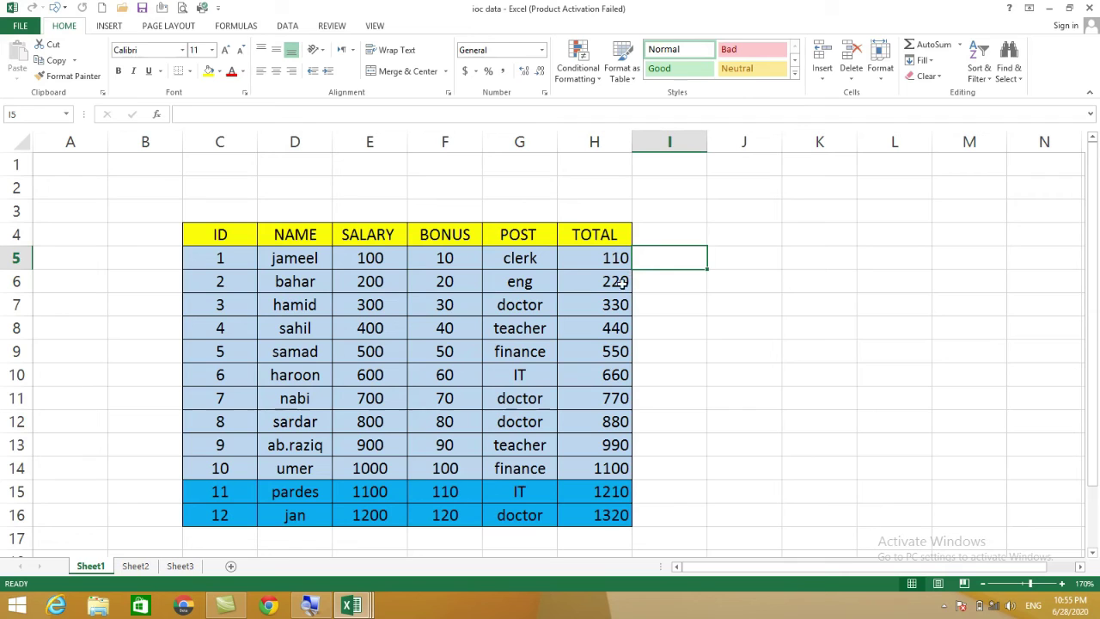
{"action": "left_click", "coordinate": [650, 239]}
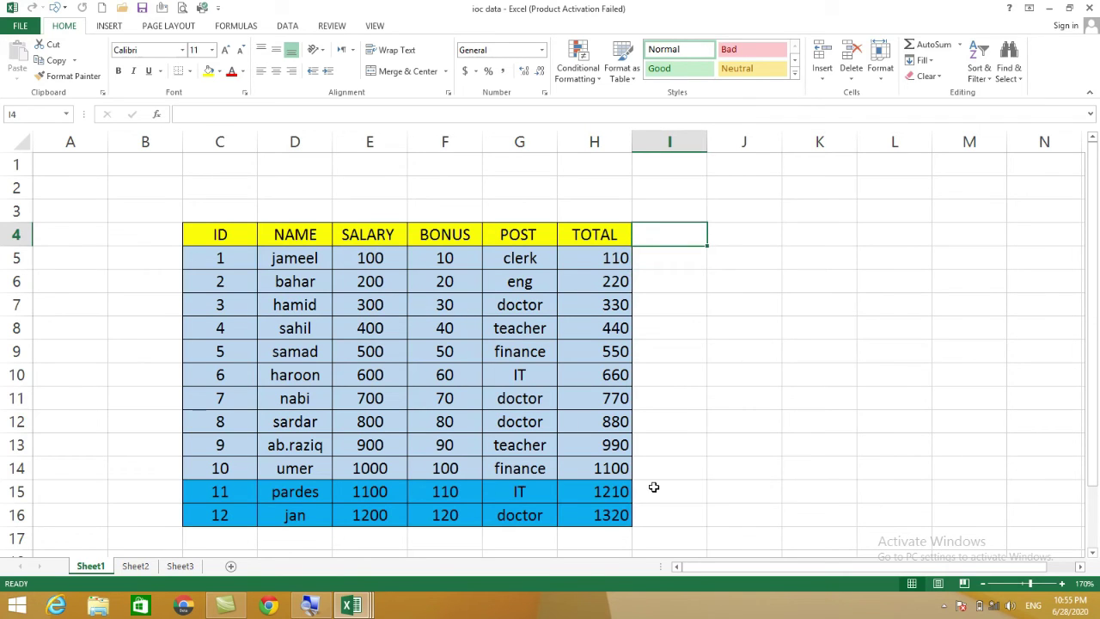
- Enter header SALARY in I4 and 100 in I5, then select I5:I16
{"action": "type", "text": "SALARY"}
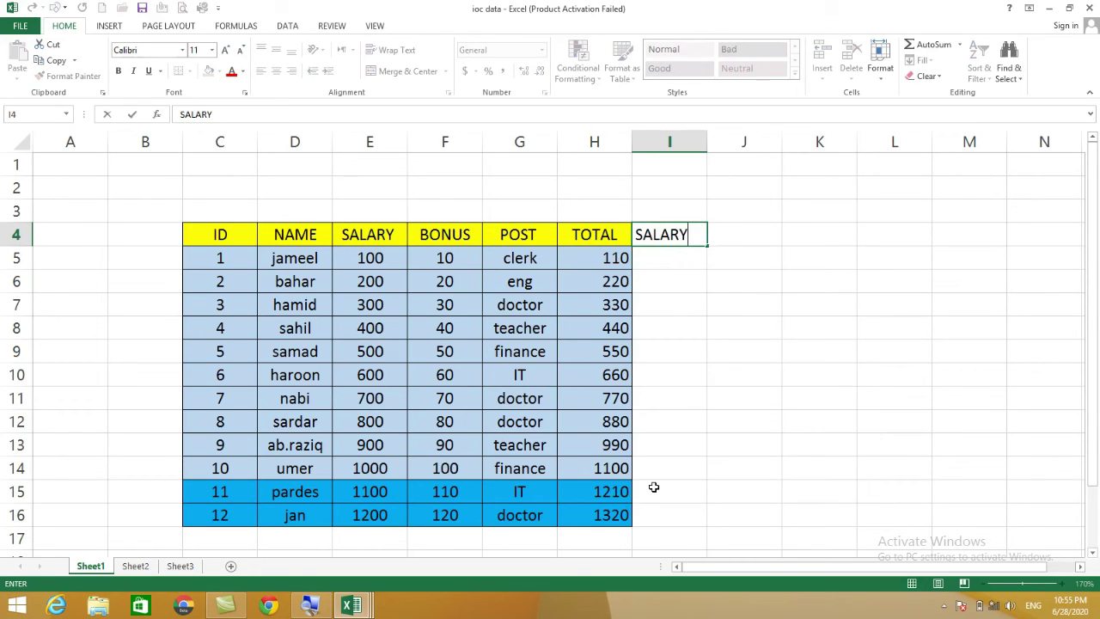
{"action": "key", "text": "Return"}
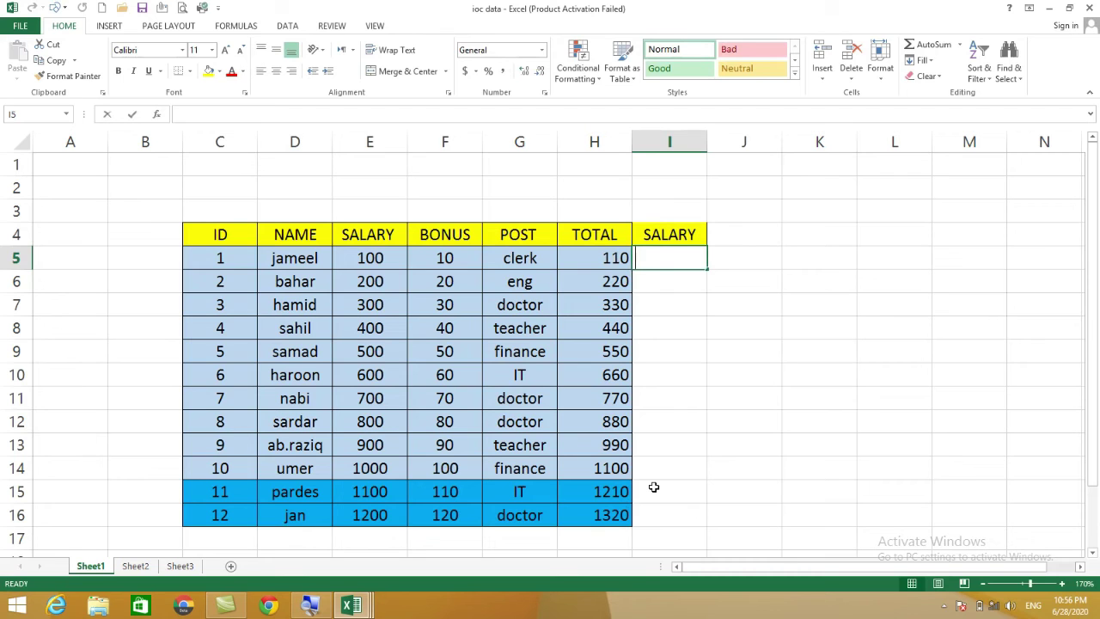
{"action": "type", "text": "100"}
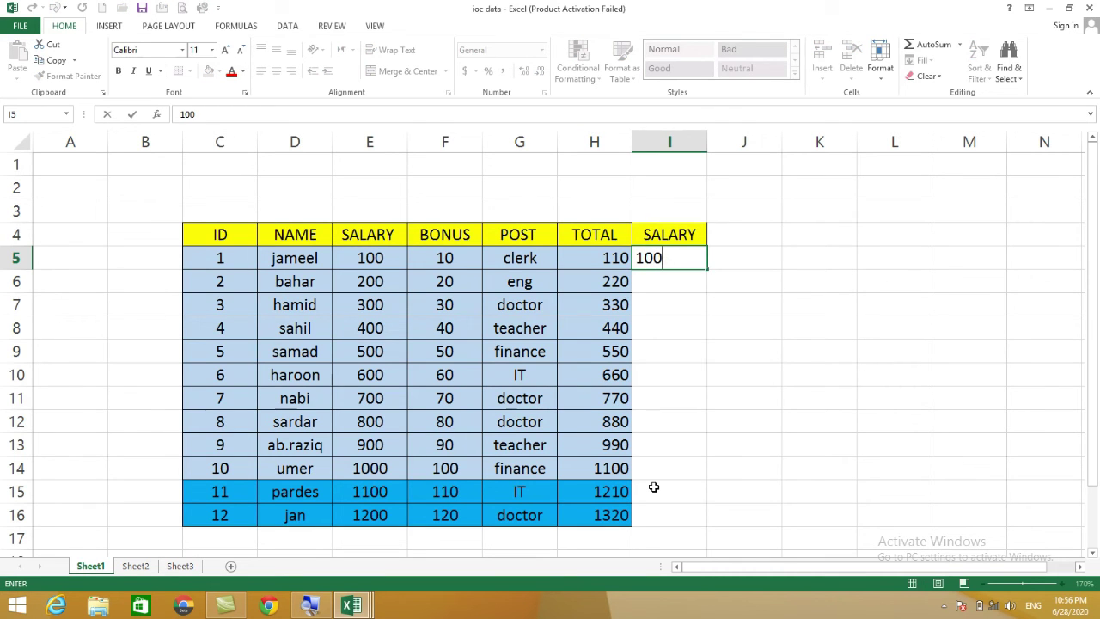
{"action": "key", "text": "Return"}
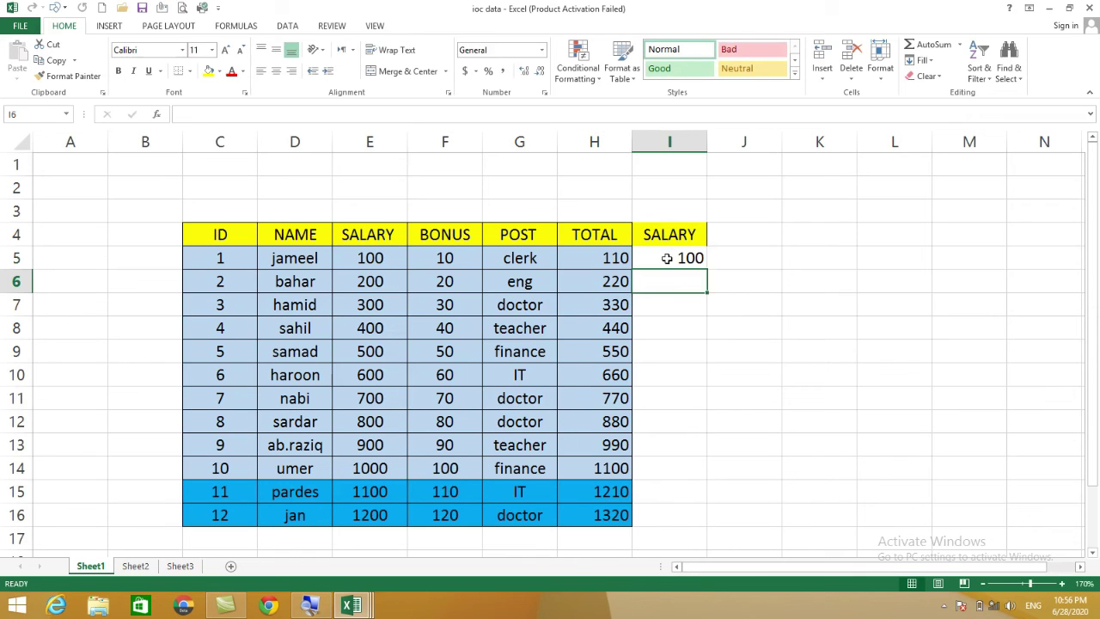
{"action": "left_click_drag", "start_coordinate": [667, 258], "coordinate": [671, 512]}
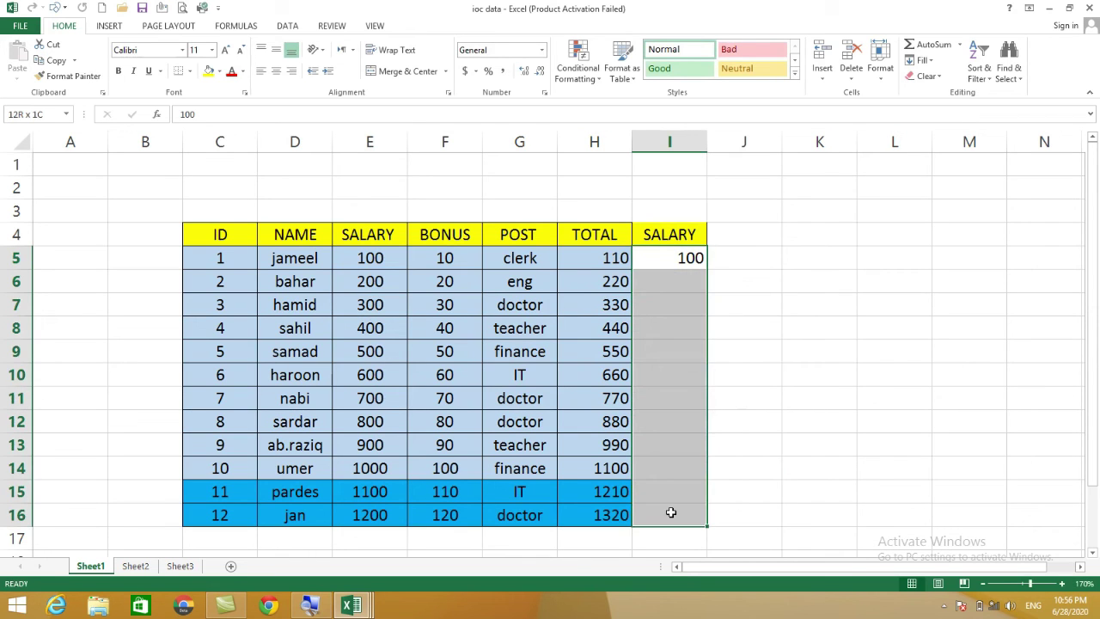
- Flash Fill I6:I16 with 200 through 1000, 1101 and 1202, then browse the Fill and Clear menus
{"action": "left_click", "coordinate": [925, 61]}
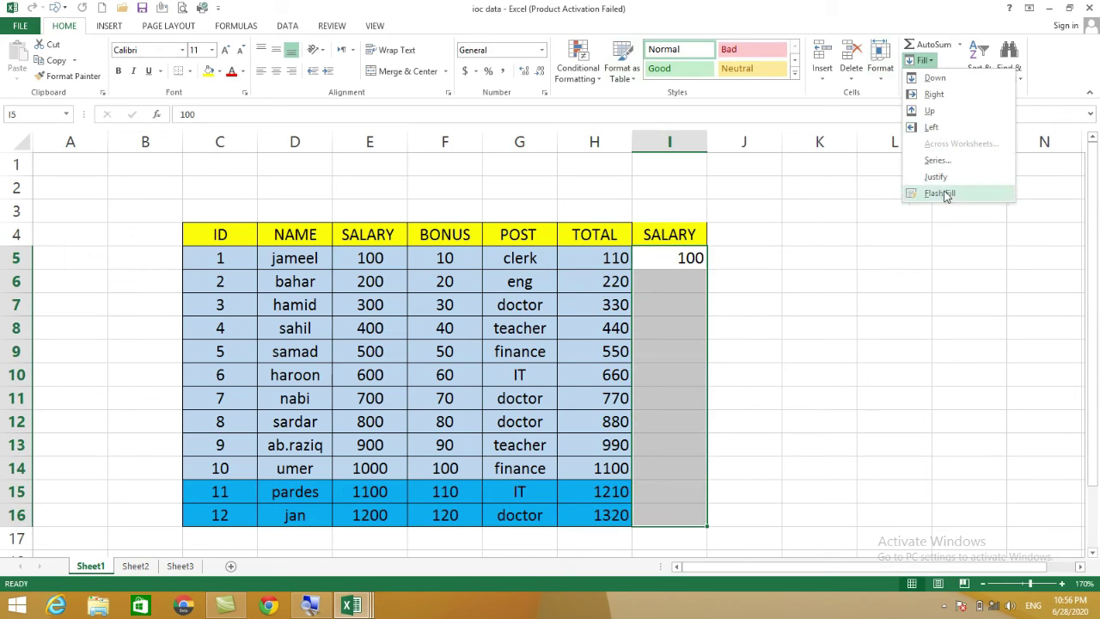
{"action": "left_click", "coordinate": [942, 192]}
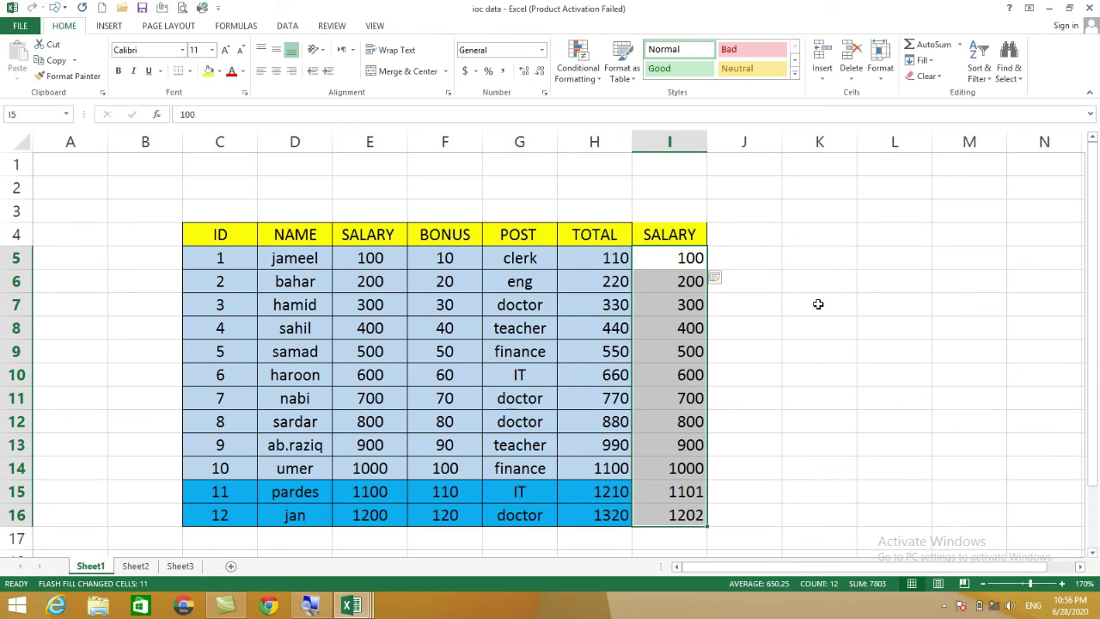
{"action": "left_click", "coordinate": [924, 60]}
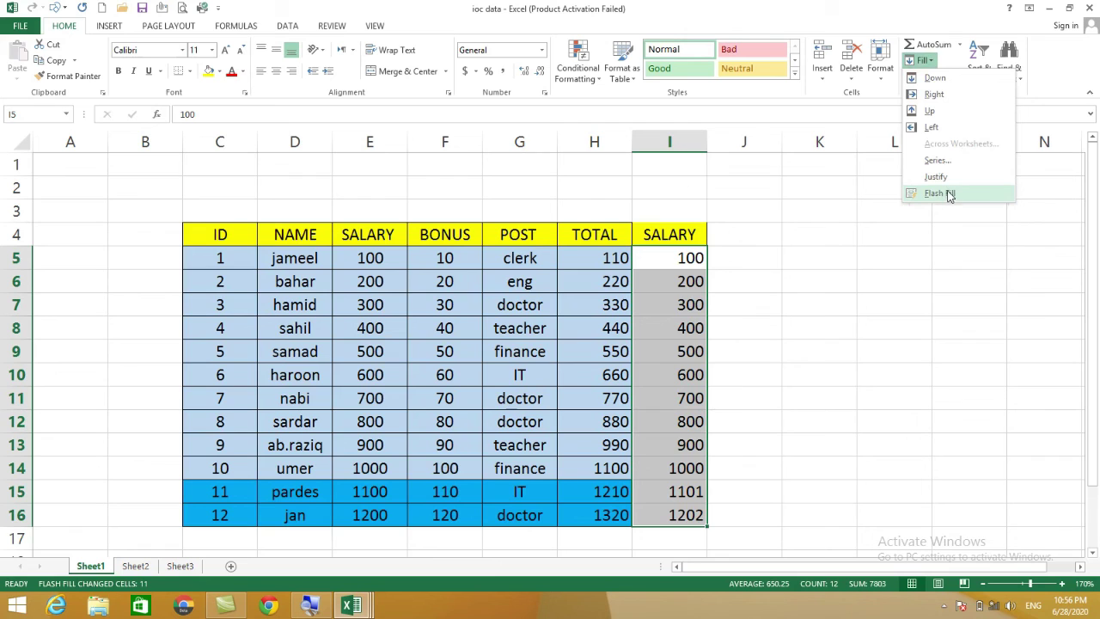
{"action": "left_click", "coordinate": [885, 293]}
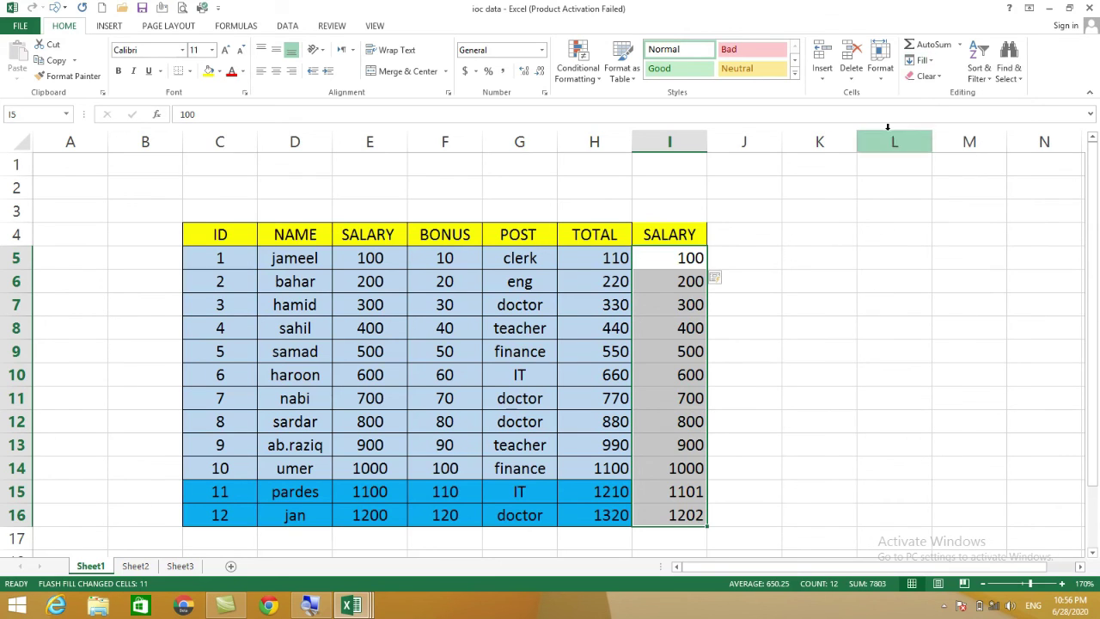
{"action": "left_click", "coordinate": [935, 79]}
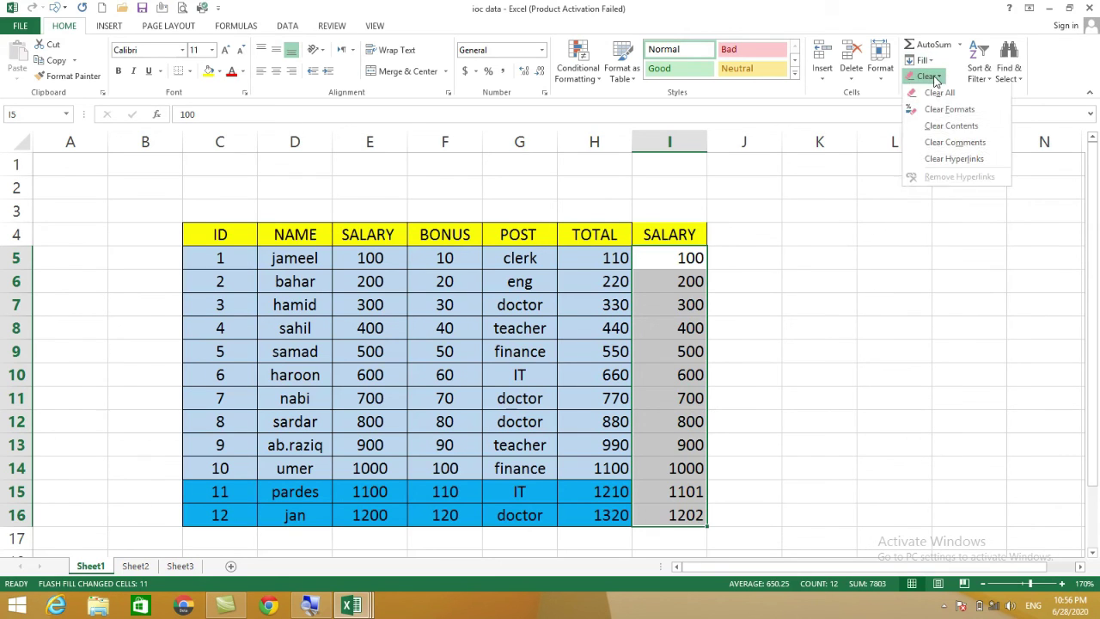
{"action": "left_click", "coordinate": [882, 260]}
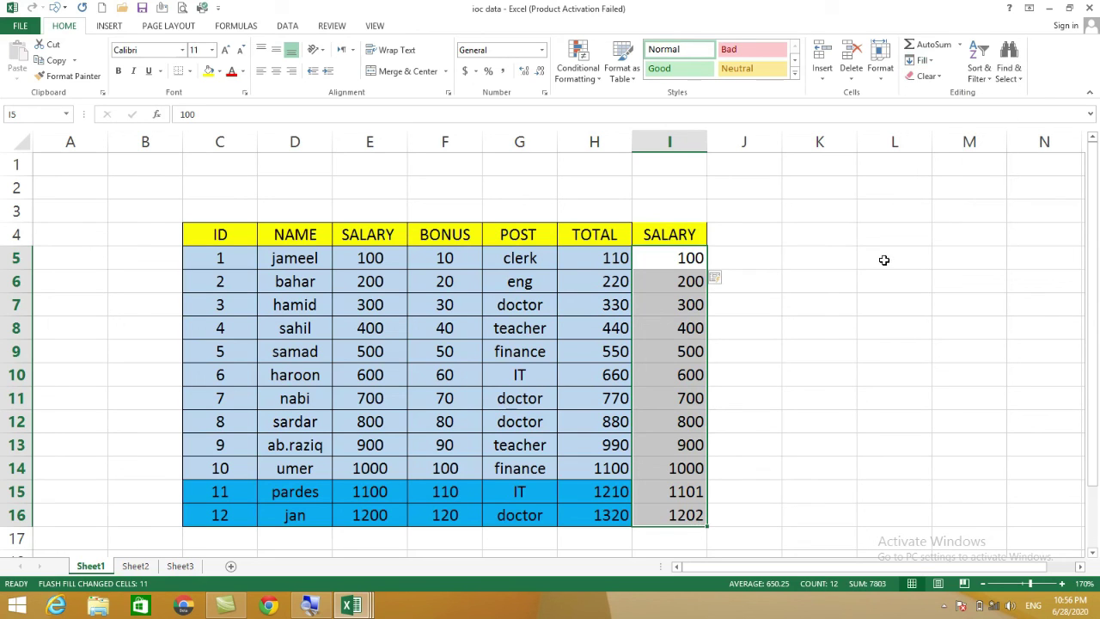